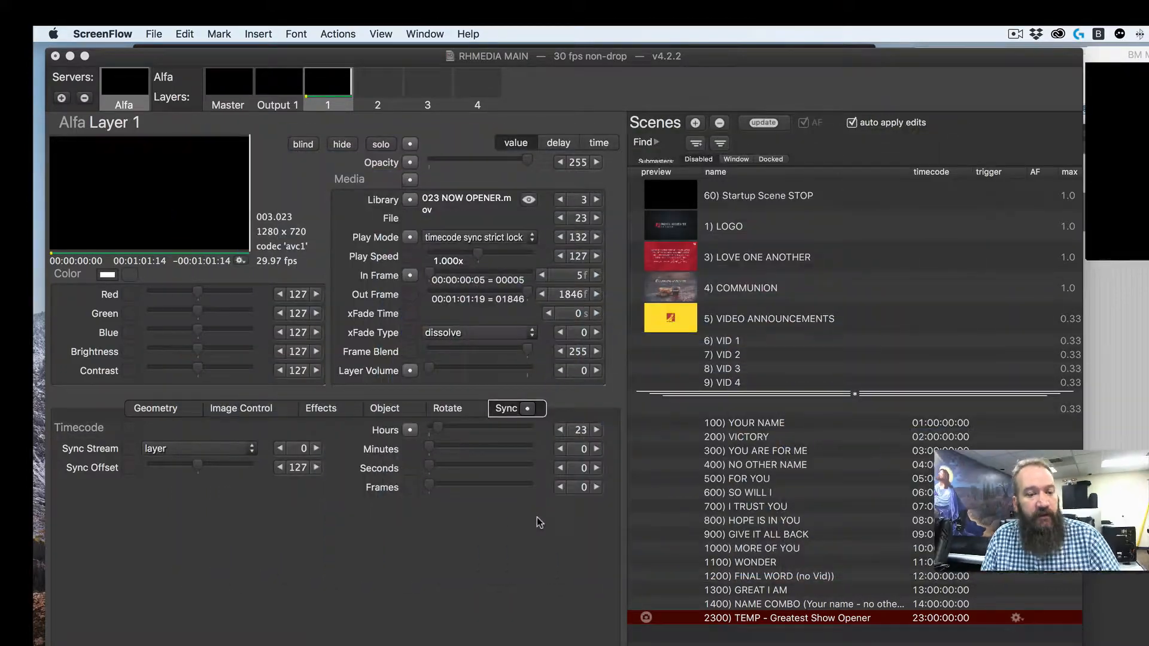
Switch to Mbox Director and set the timecode audio input to USB AUDIO CODEC (3,0) on channel 2 in the preferences
click(536, 518)
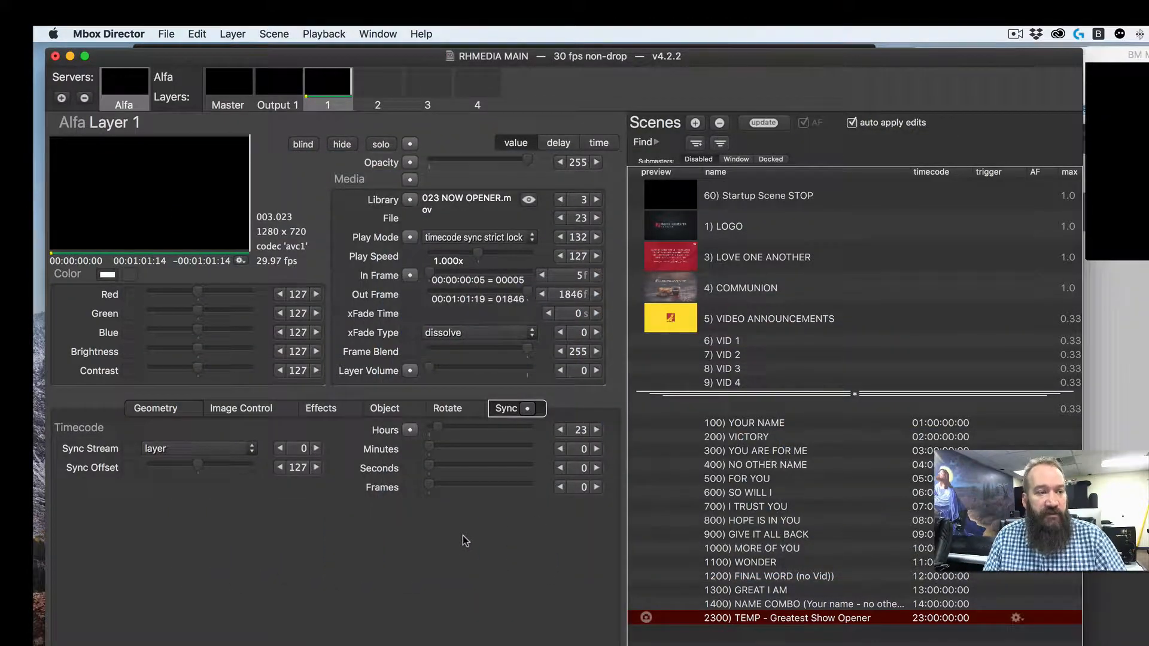
click(124, 35)
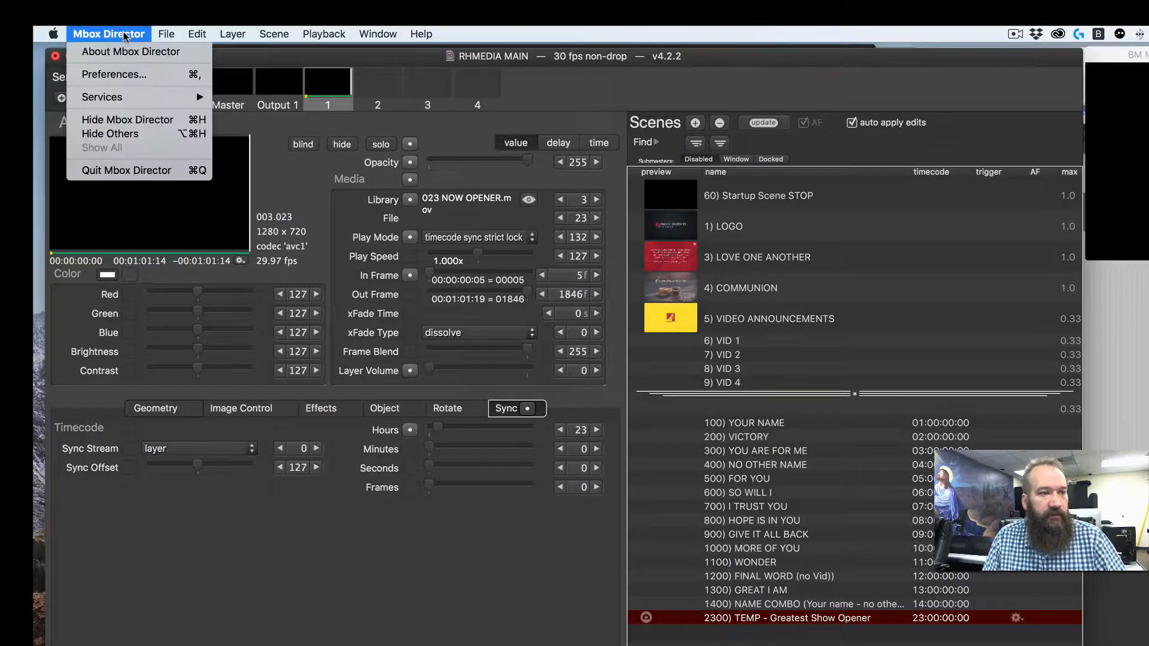
click(118, 75)
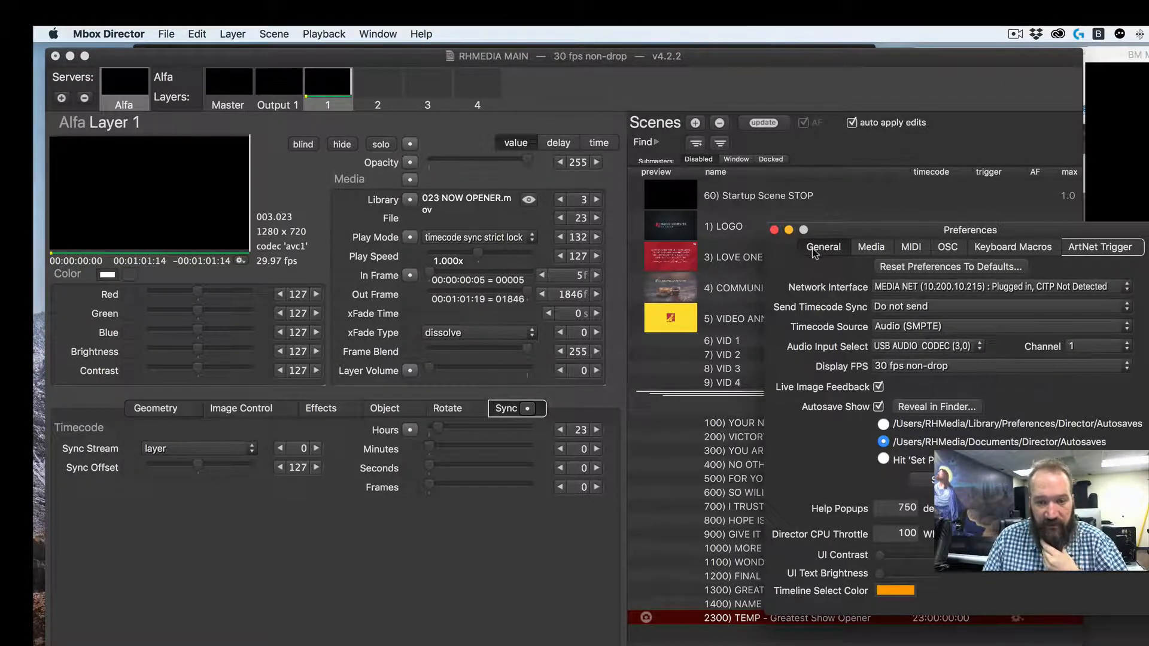
click(899, 347)
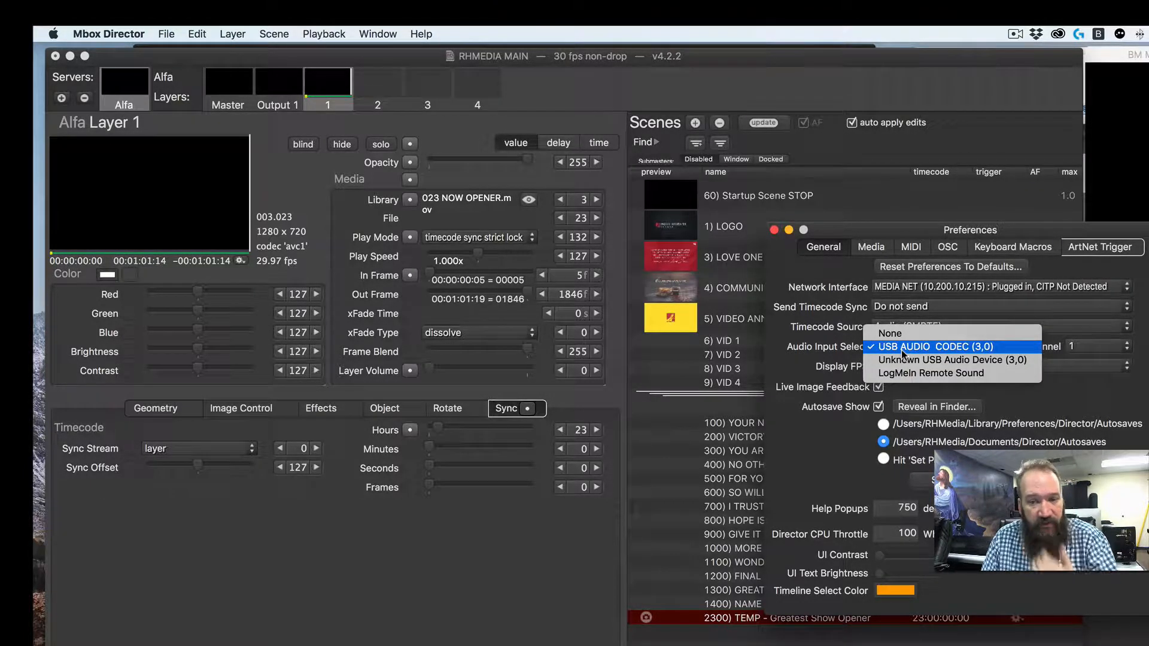
click(902, 349)
click(1094, 348)
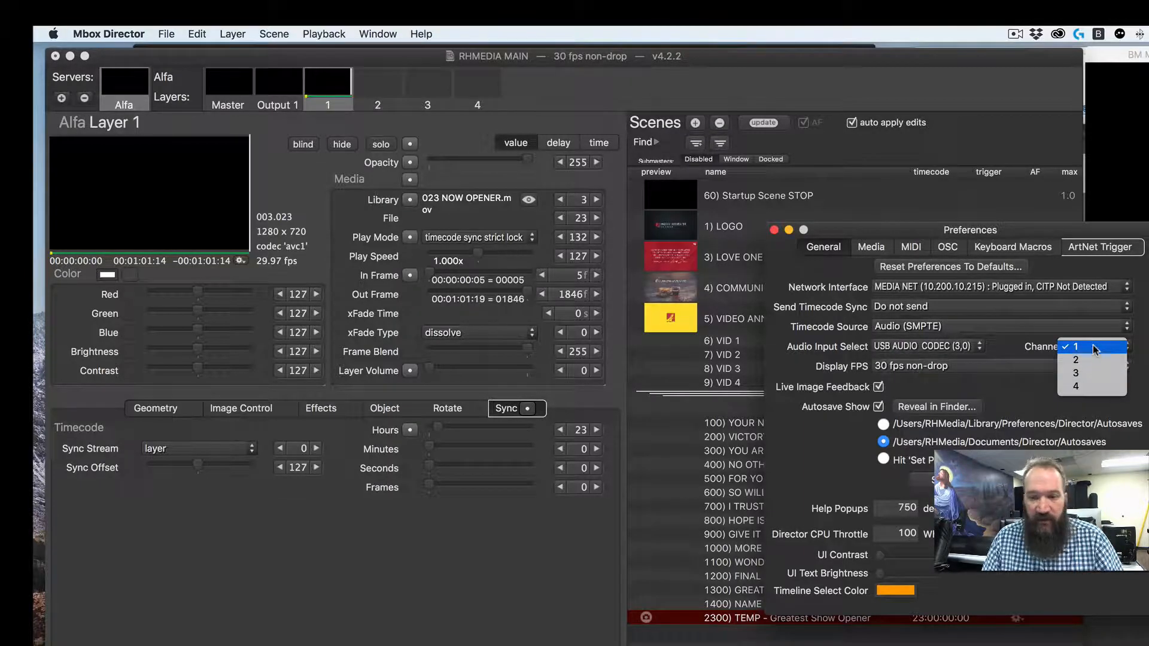
click(1090, 358)
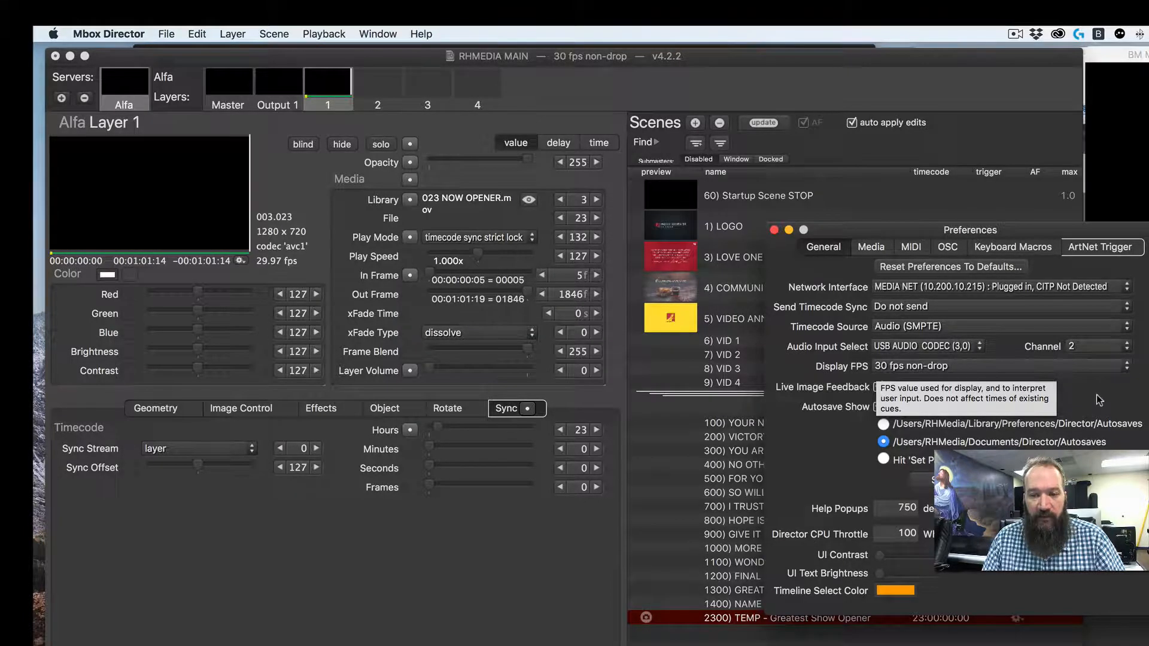
click(773, 230)
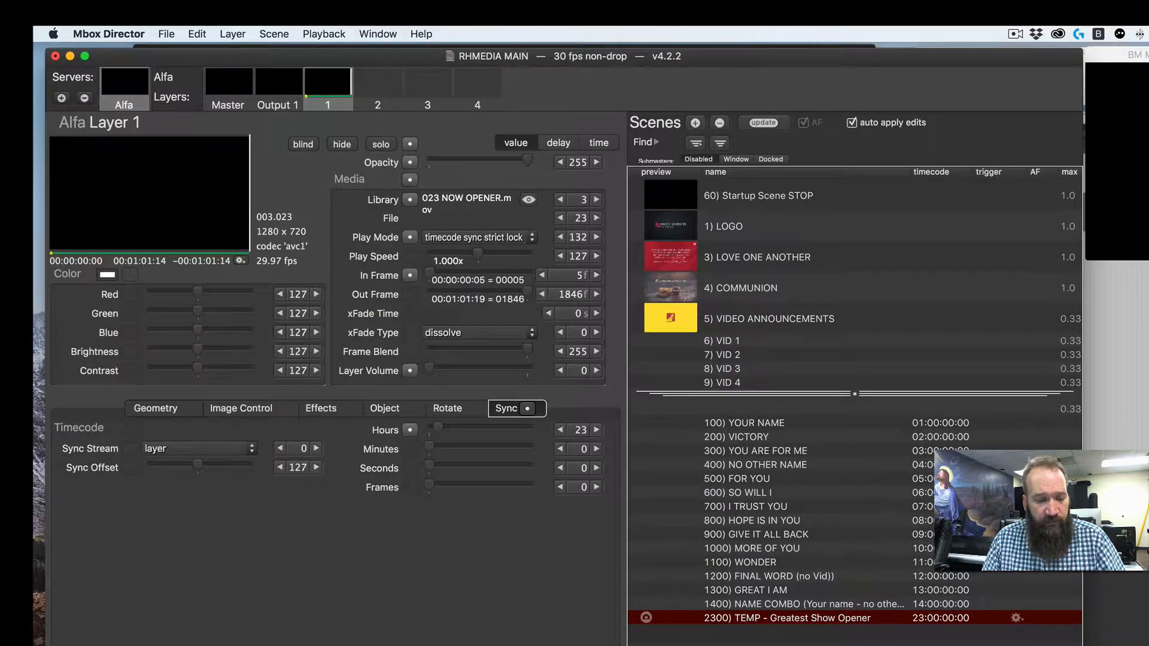
Switch to Mbox Mini and set the Audio Input Channel preference to Channel 2
key(super+Tab)
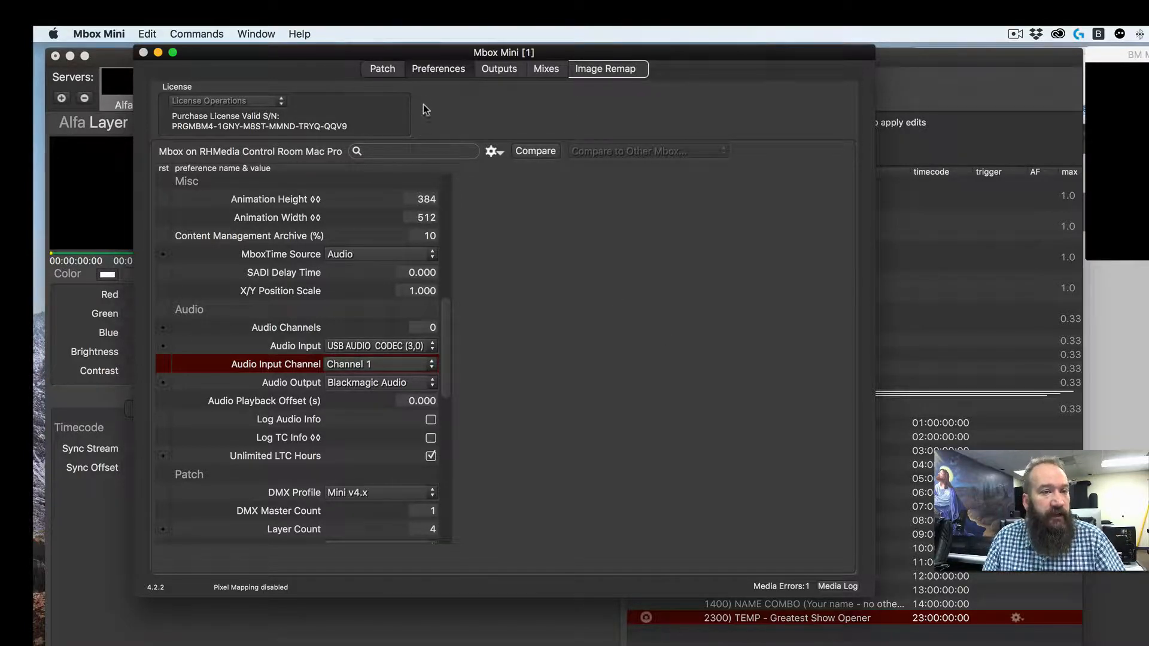
scroll(334, 275, down, 5)
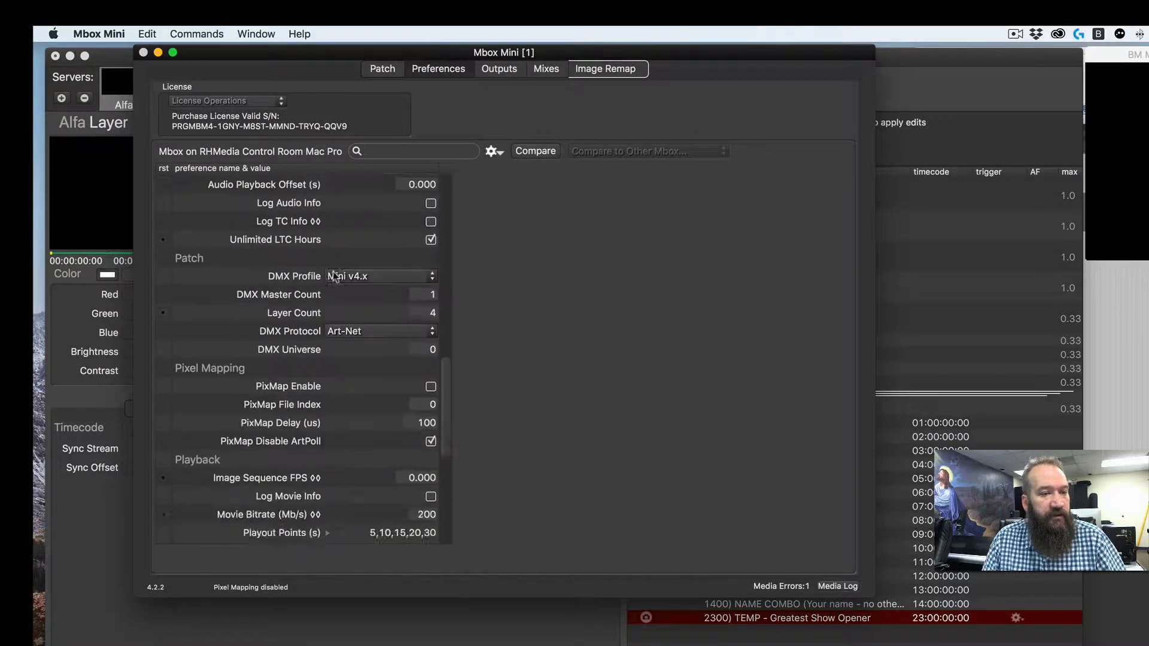
scroll(334, 276, up, 6)
scroll(334, 275, up, 5)
scroll(334, 275, down, 6)
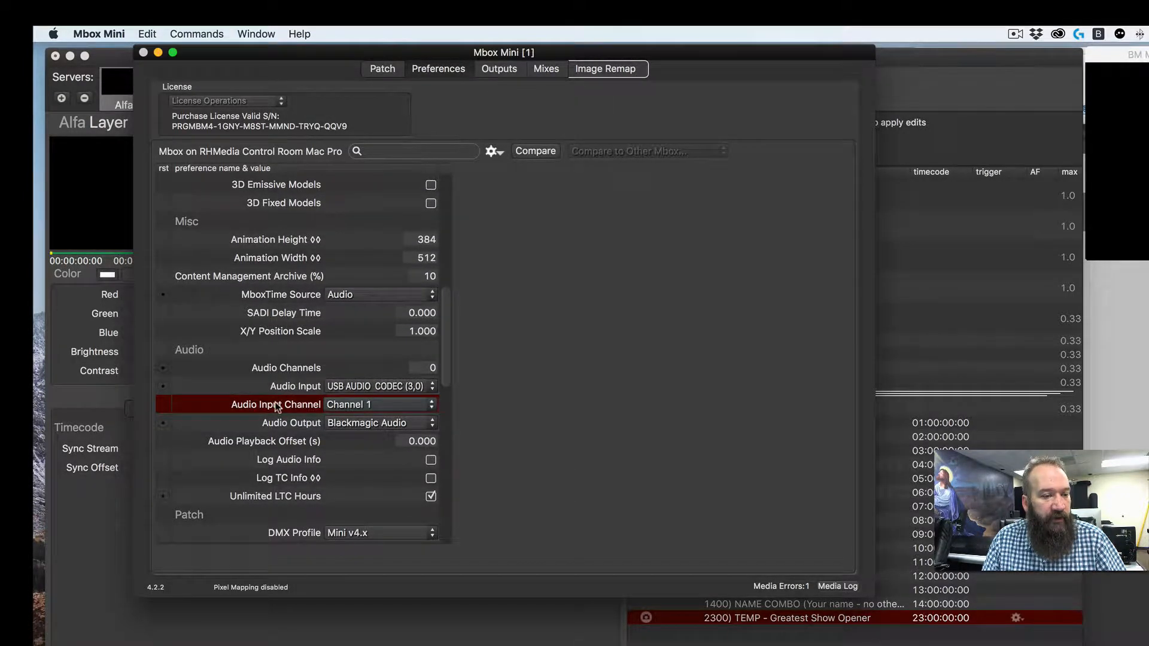
click(370, 406)
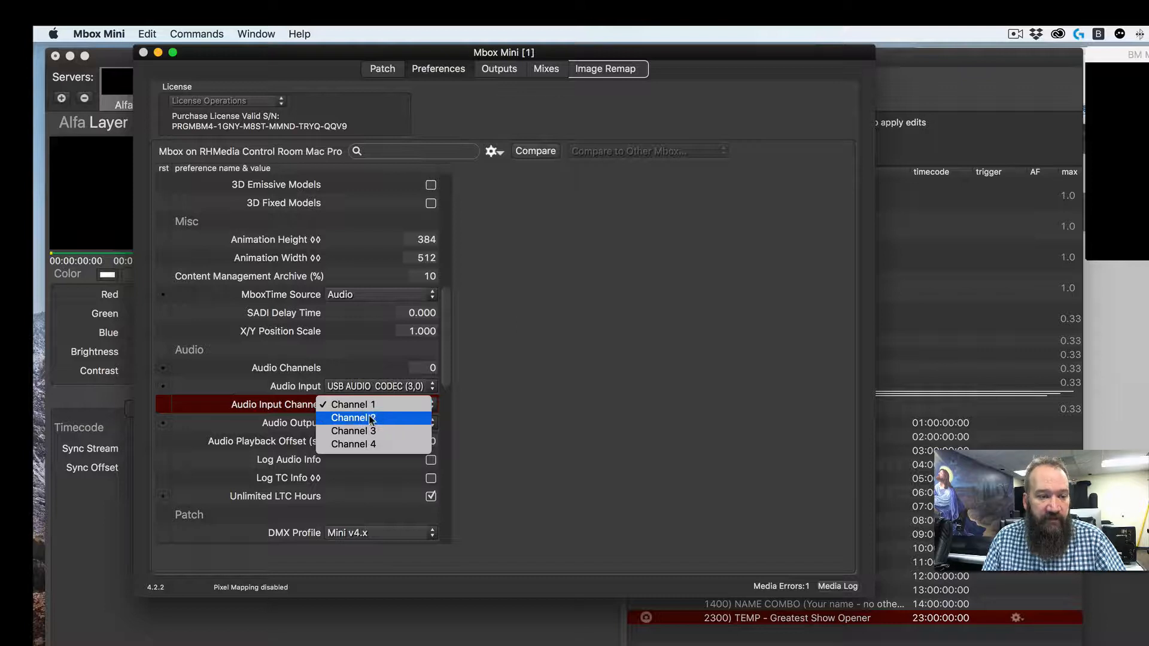
click(368, 416)
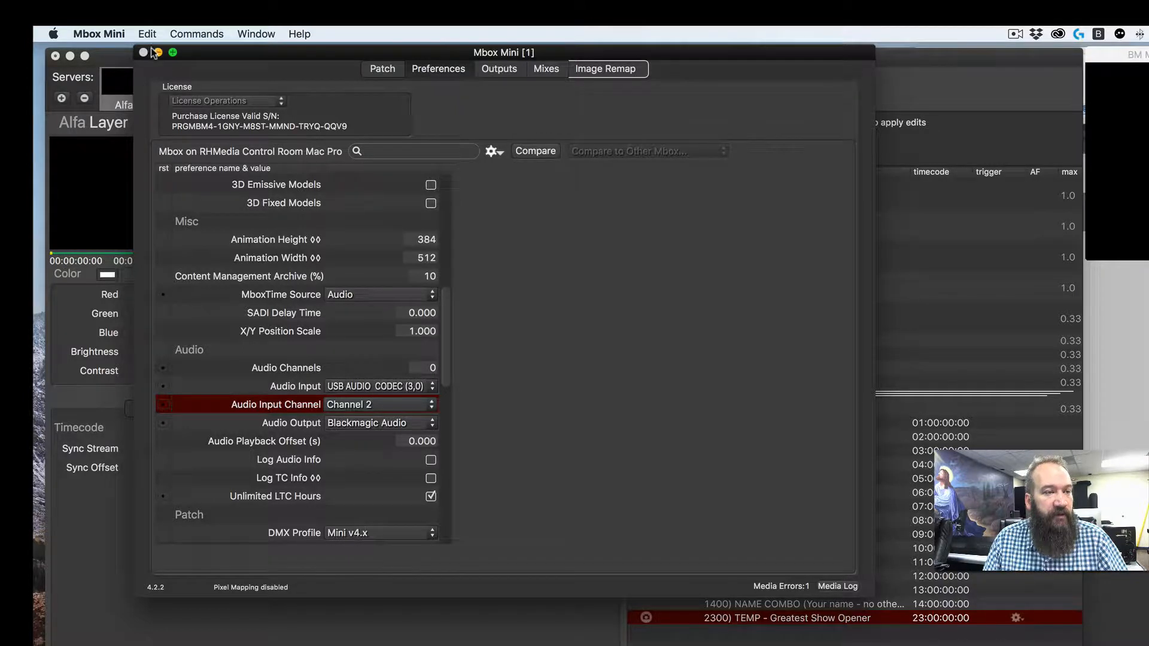
Minimize the Mbox Mini window and return to Mbox Director
click(114, 35)
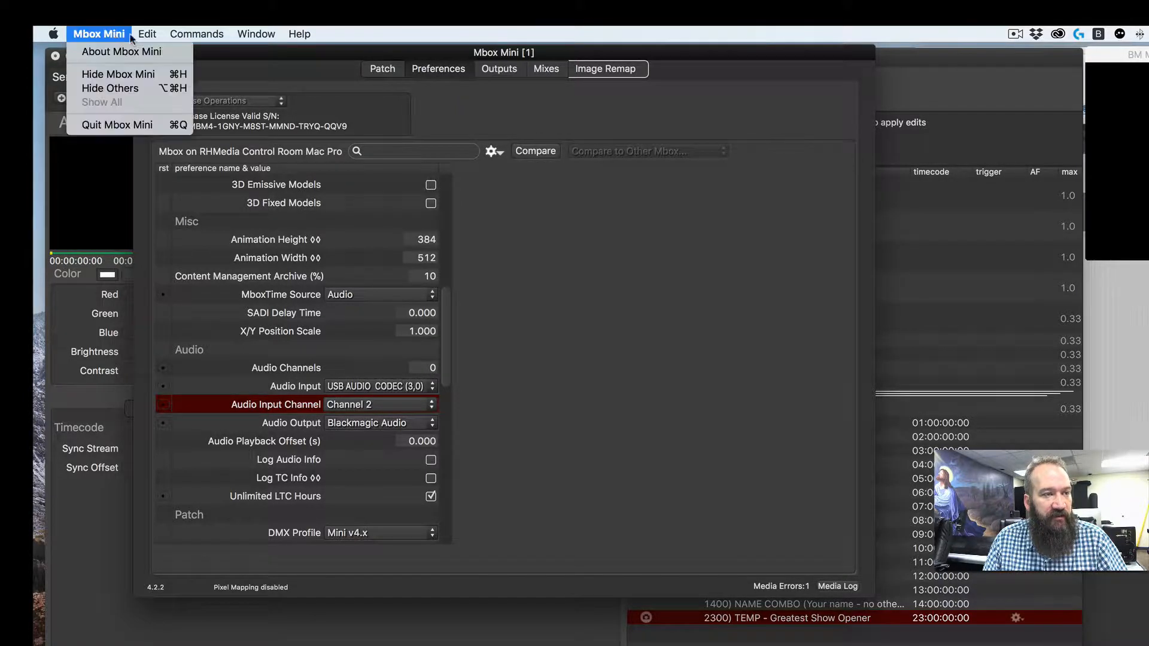
click(505, 242)
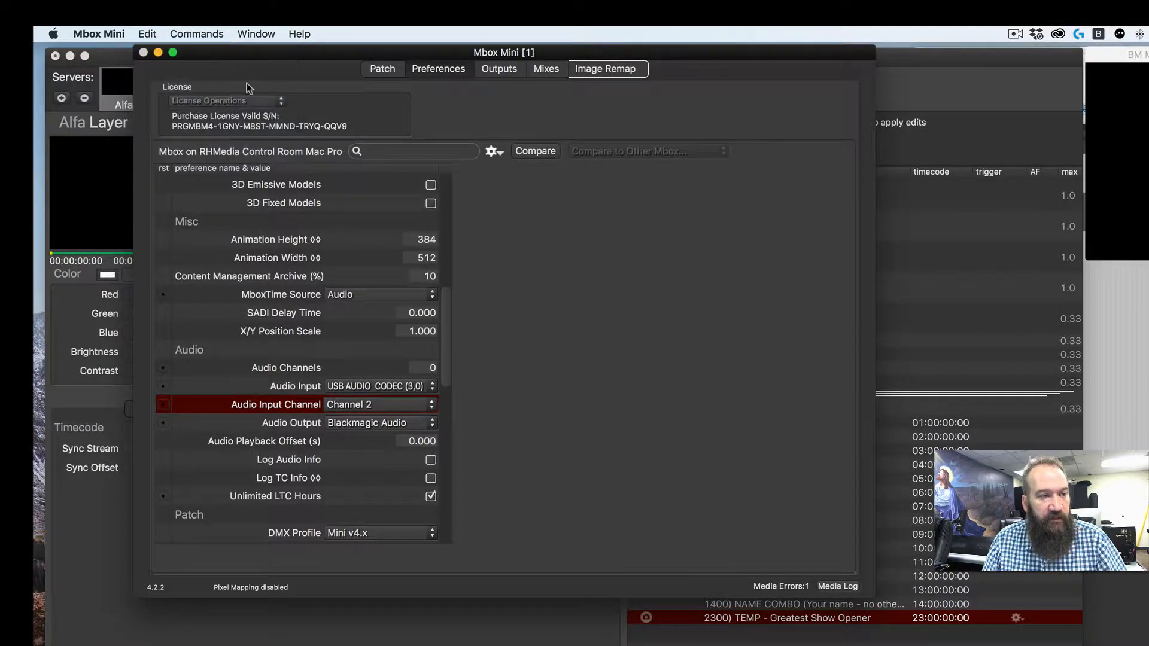
click(157, 53)
click(355, 522)
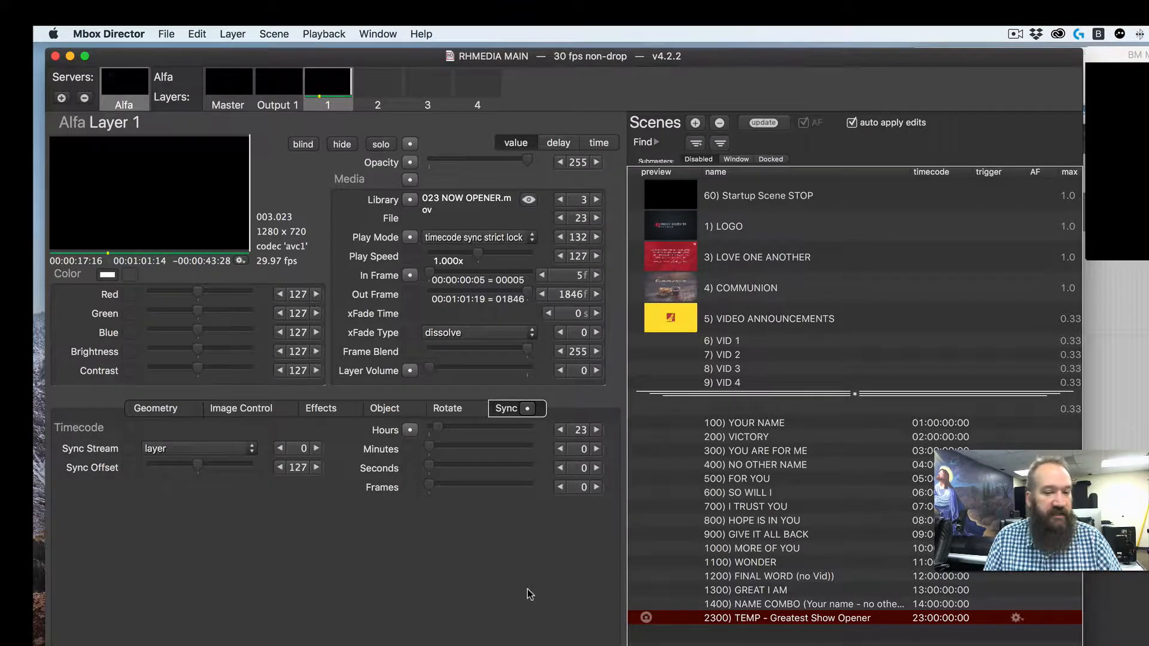
Recall the Startup Scene STOP scene followed by the LOGO scene, and set the layer's sync Hours to 23
click(749, 196)
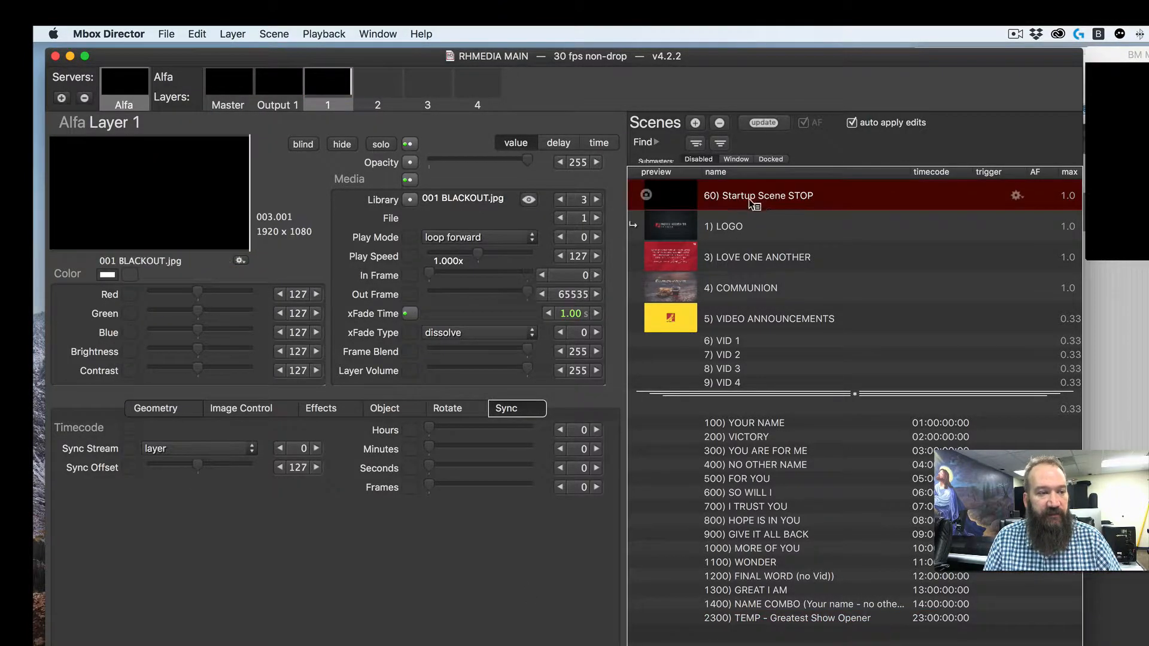
click(811, 232)
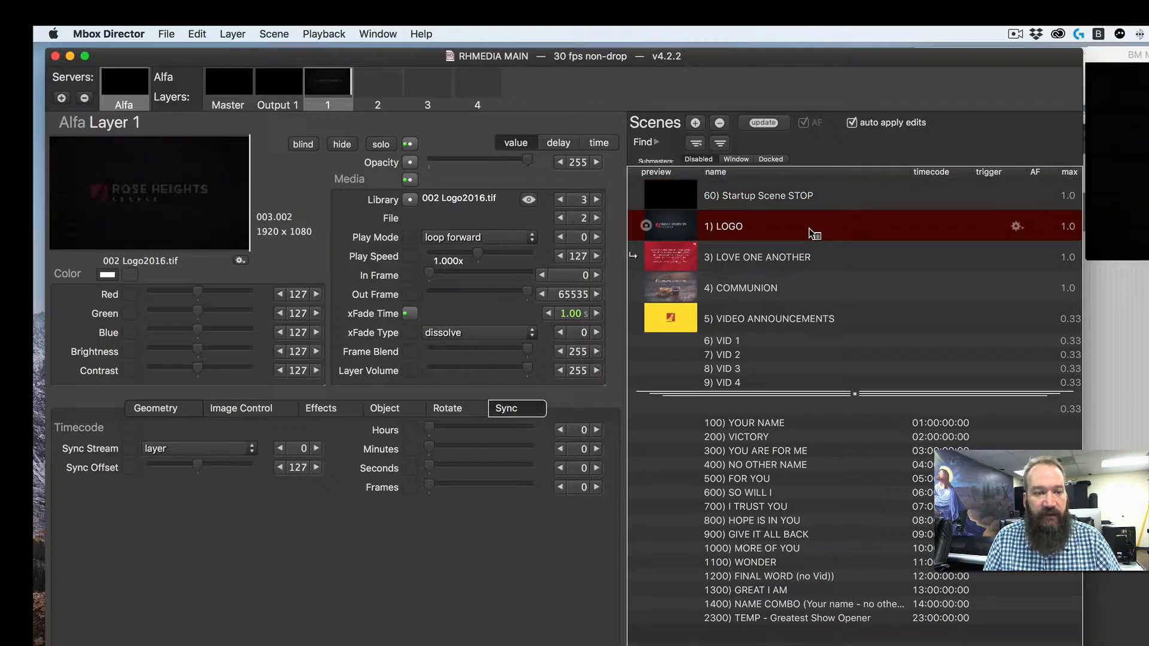
click(584, 430)
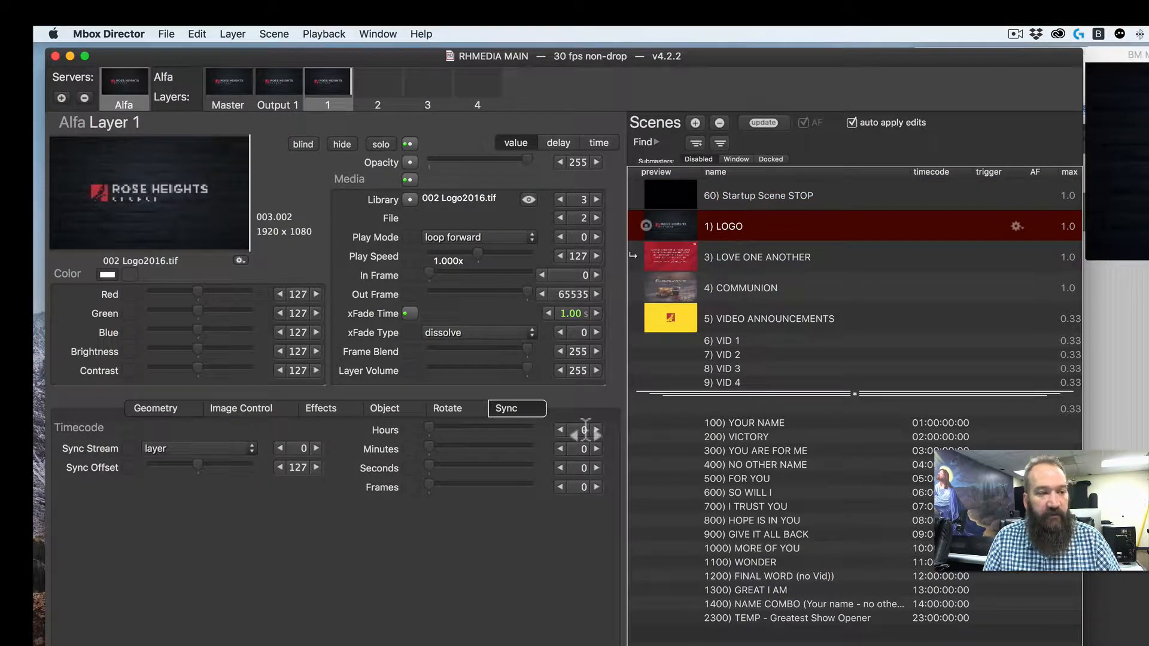
text(23)
key(Return)
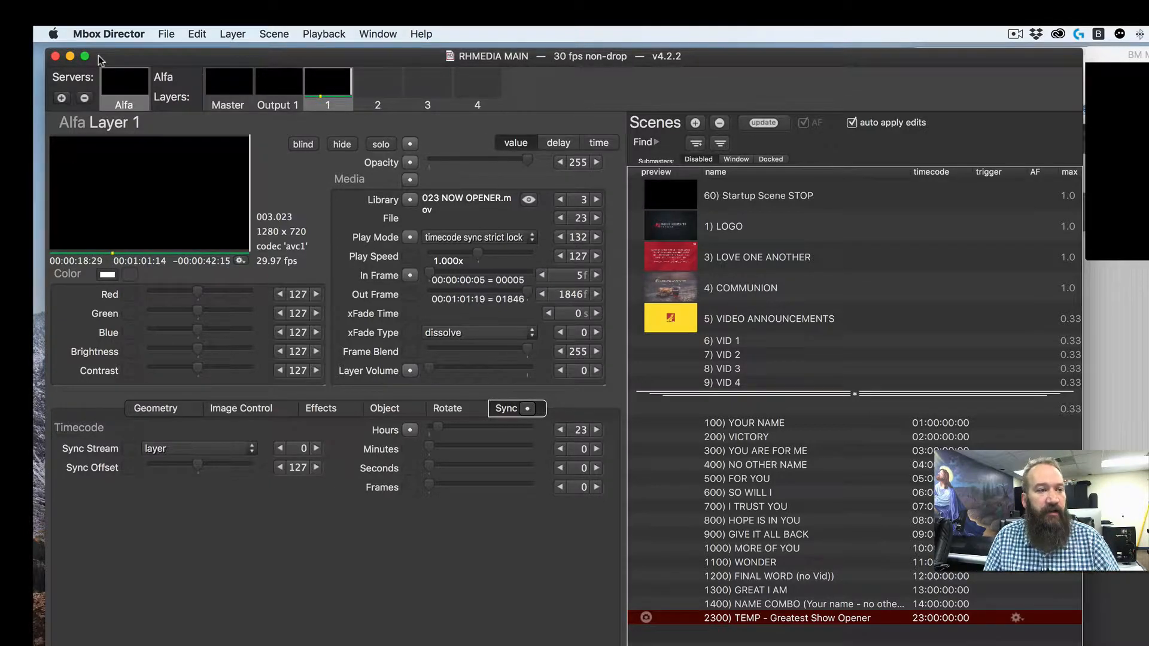
Choose Audio (SMPTE) as the timecode source and USB AUDIO CODEC (3,0) as the audio input in the general preferences
click(108, 34)
click(110, 76)
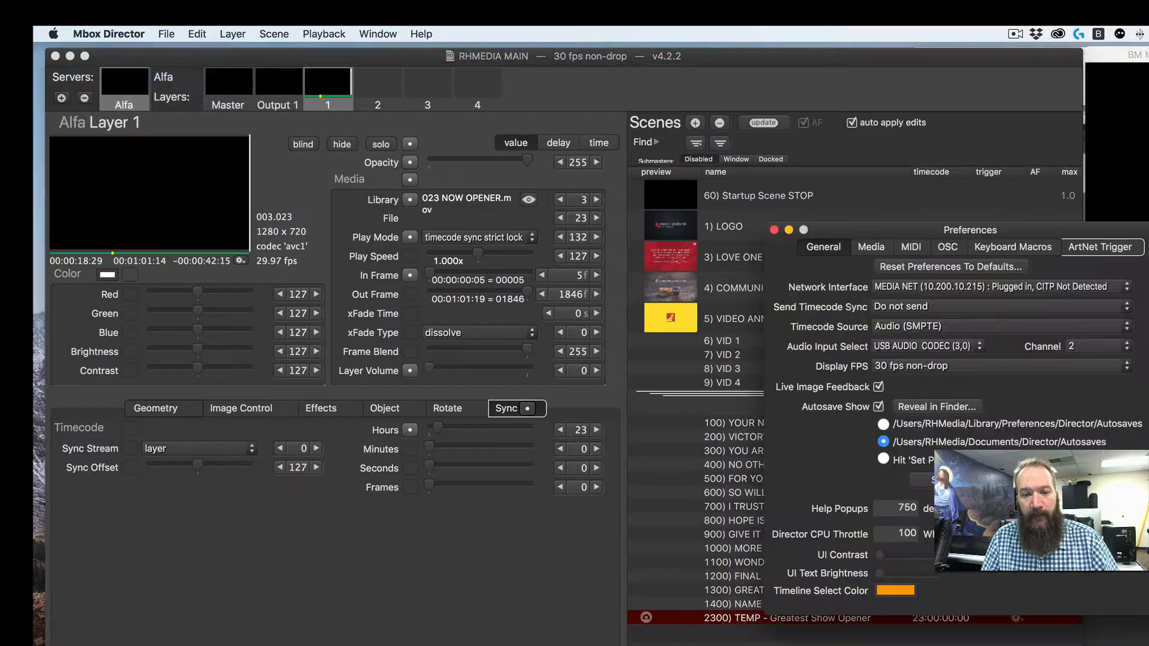
click(942, 329)
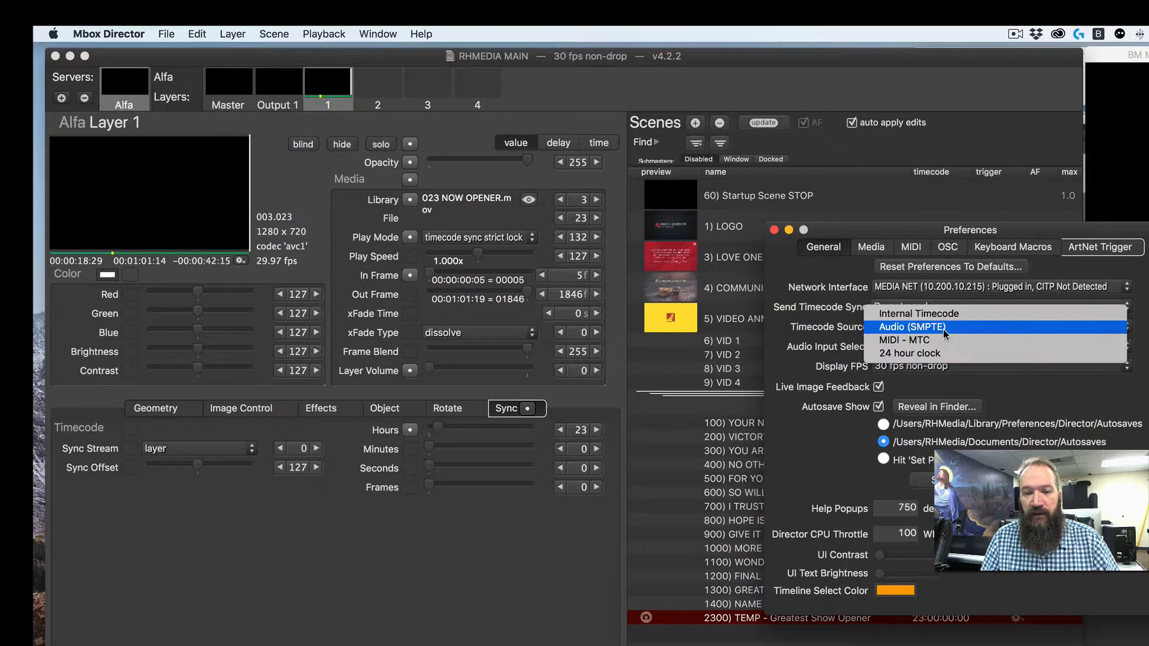
click(942, 333)
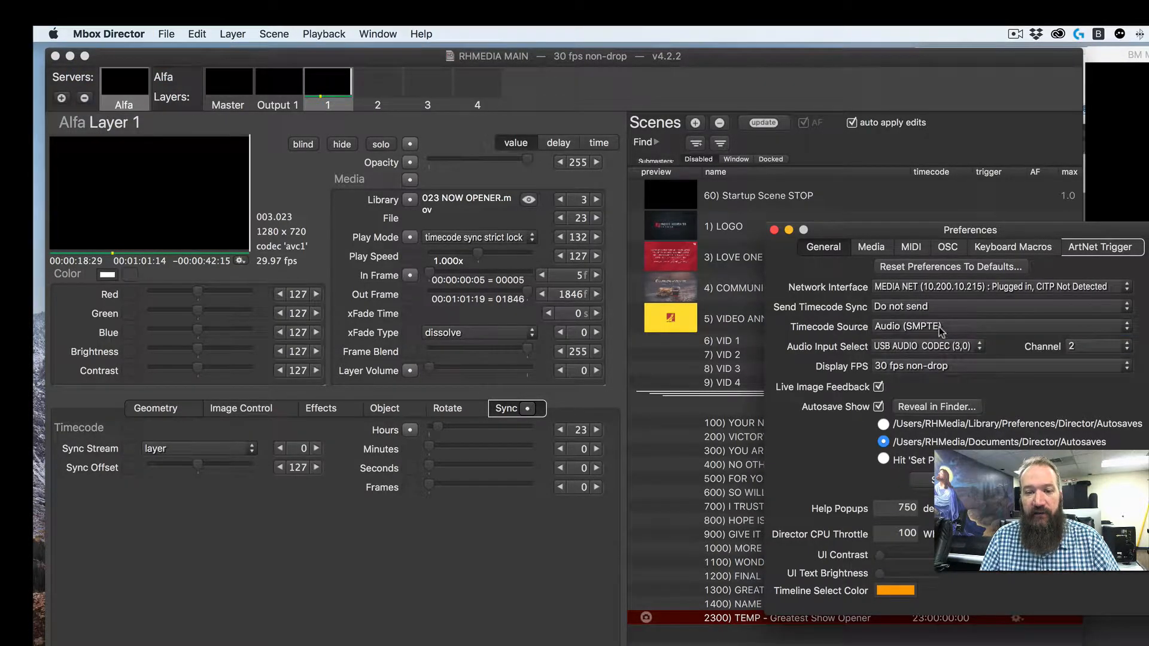
click(905, 347)
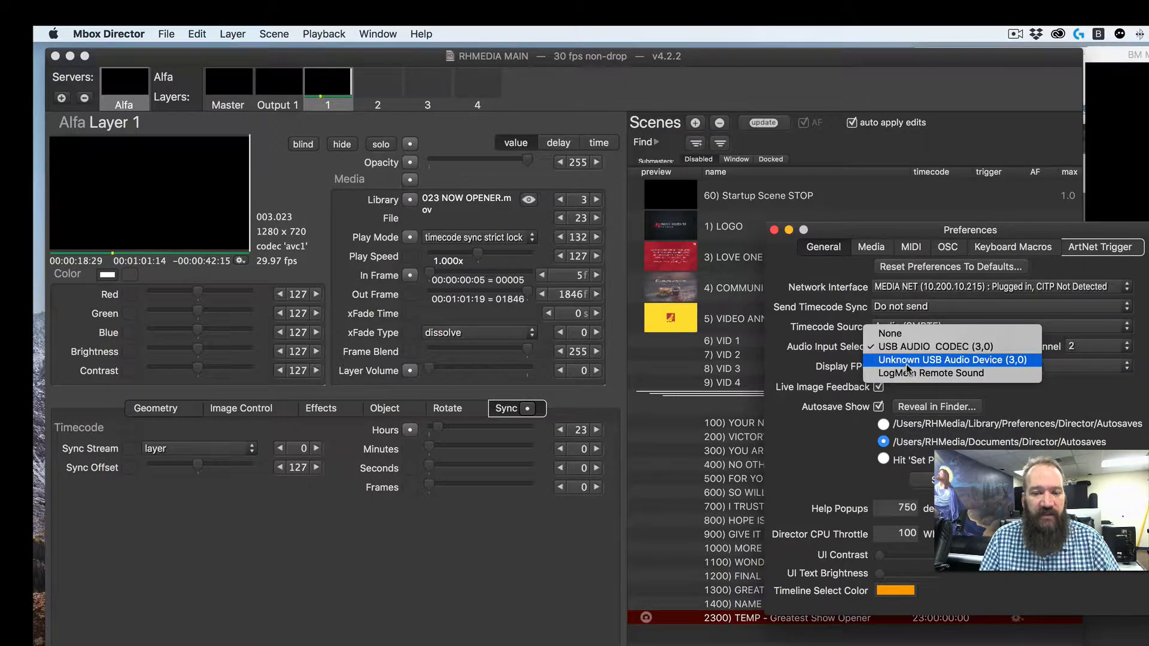
click(911, 346)
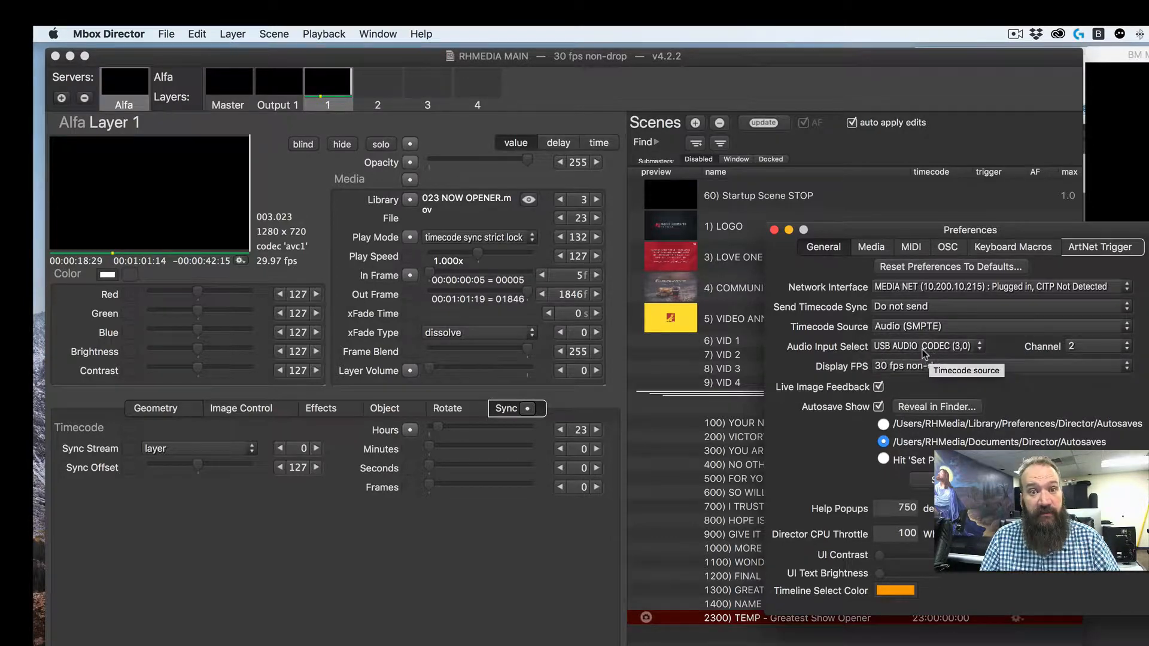
Set the timecode audio input channel to 1 and the display frame rate to 30 fps non-drop
click(1098, 347)
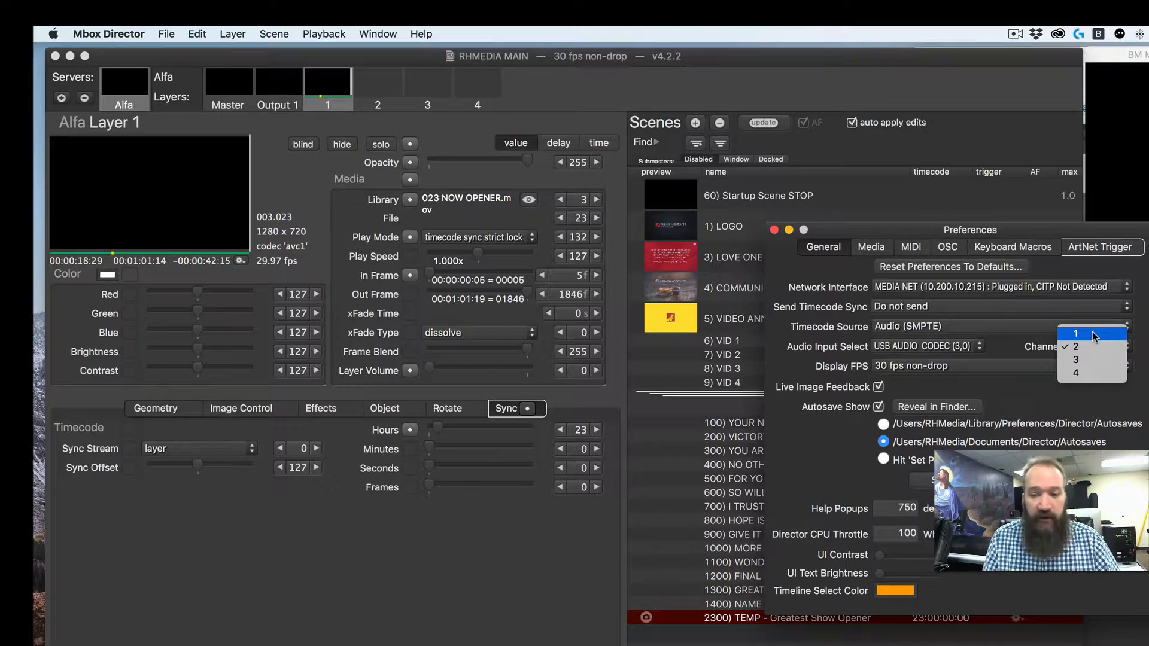
click(1092, 331)
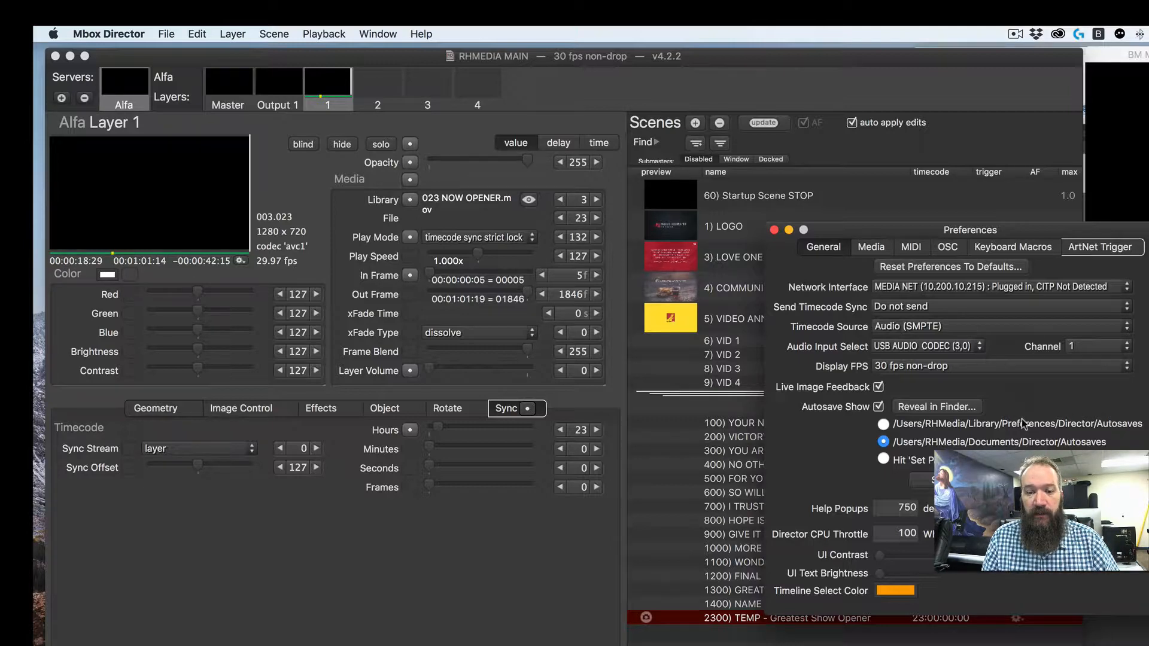
click(968, 369)
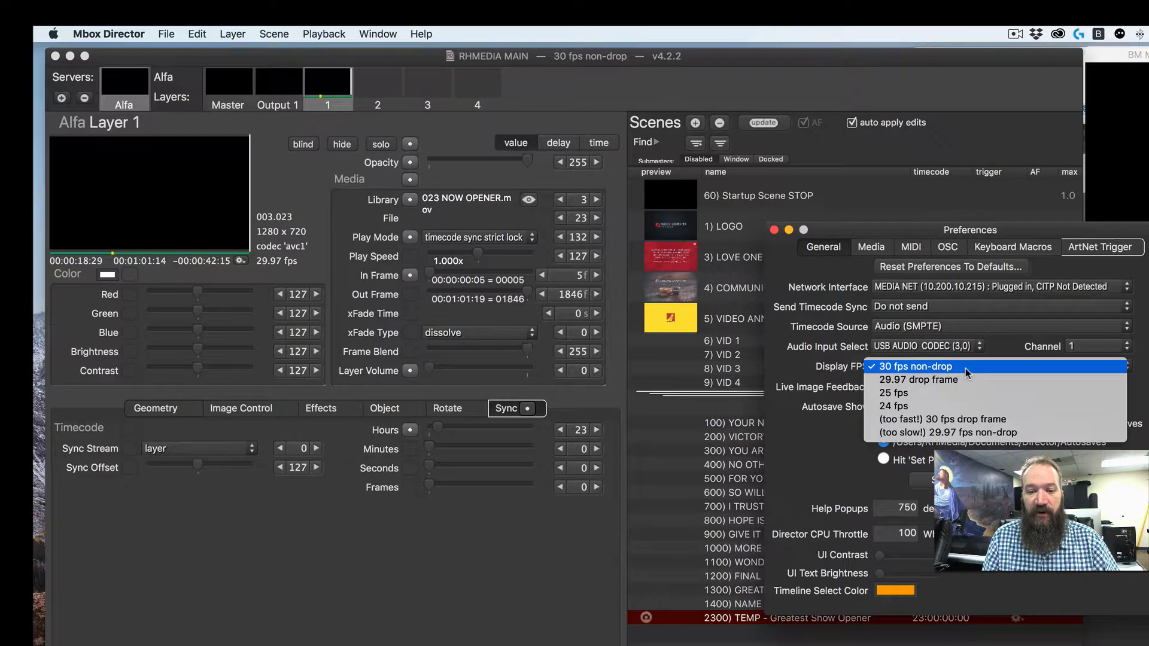
click(967, 367)
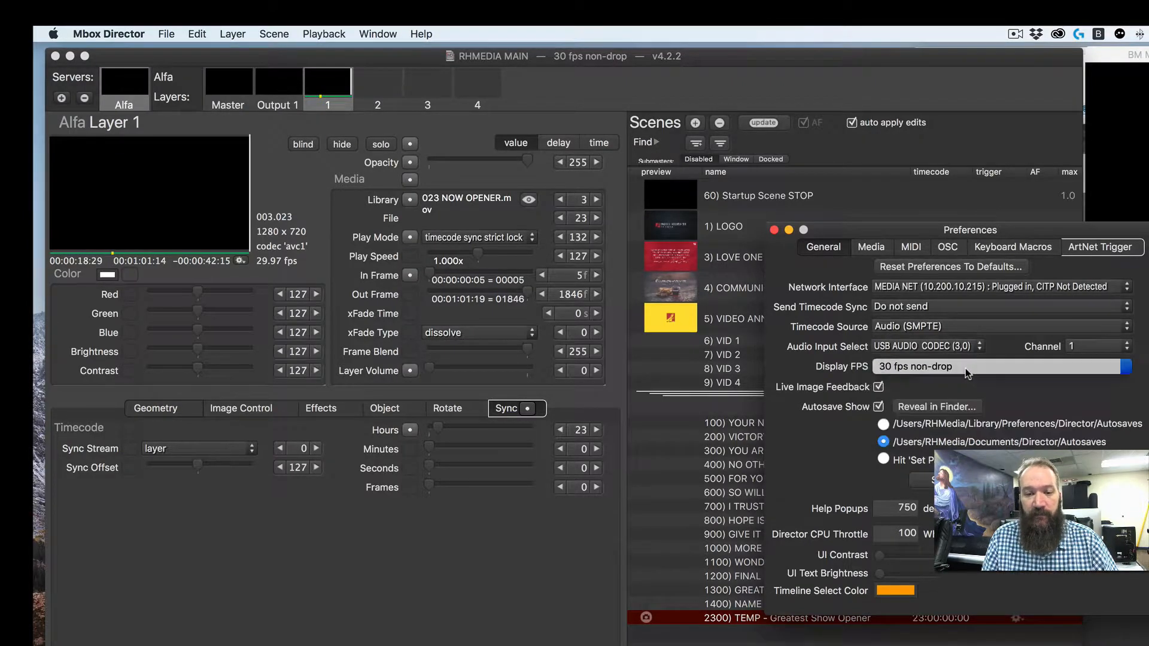